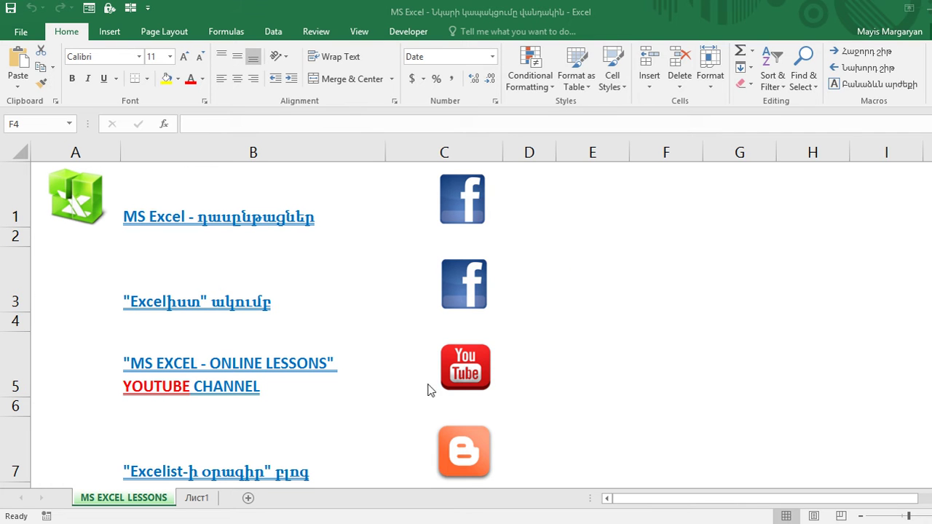
- Switch to the empty Лист1 sheet, zoom in, and select cell F5
left_click(200, 501)
left_click(435, 338)
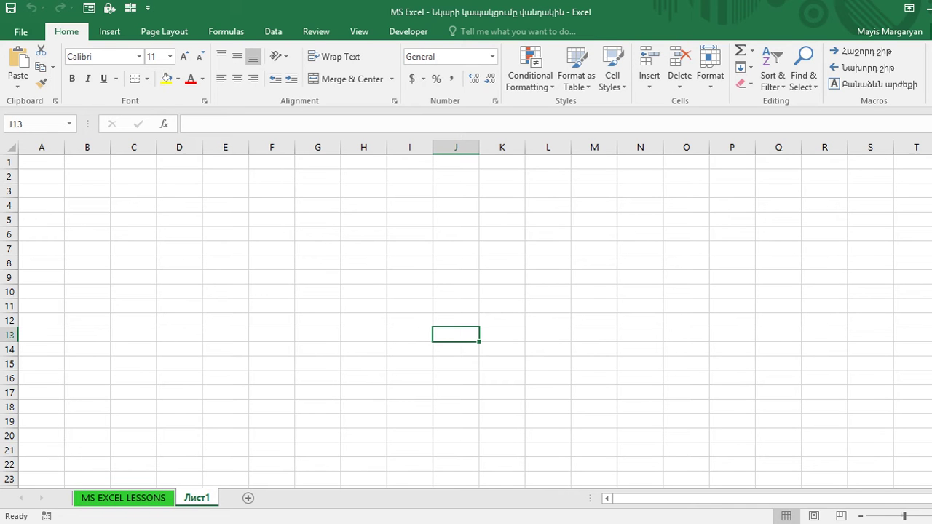
scroll(466, 315, "up", 2)
scroll(466, 314, "up", 1)
scroll(466, 314, "up", 1)
scroll(466, 315, "up", 1)
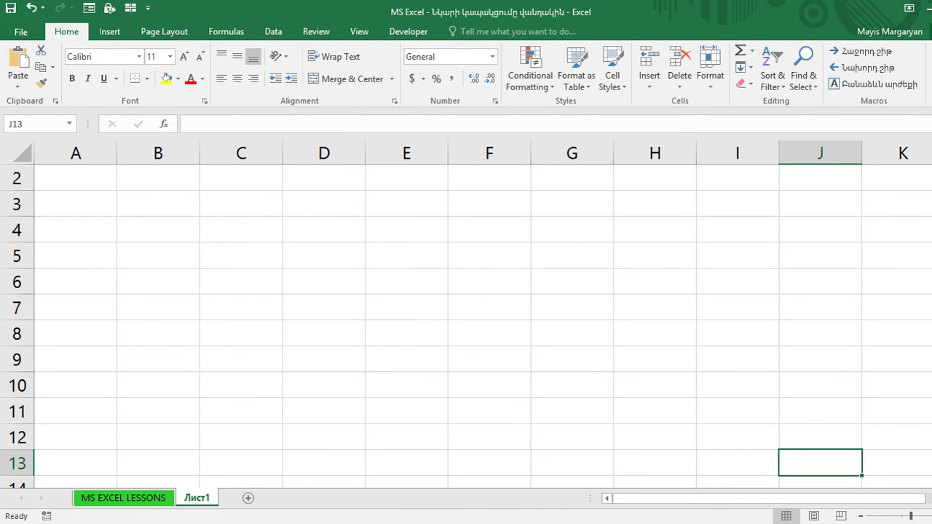
scroll(466, 326, "up", 1)
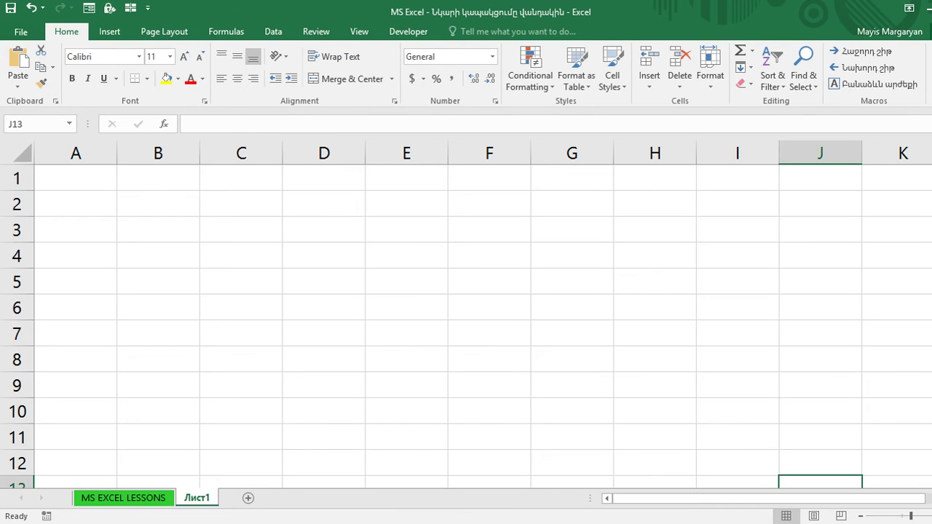
left_click(475, 277)
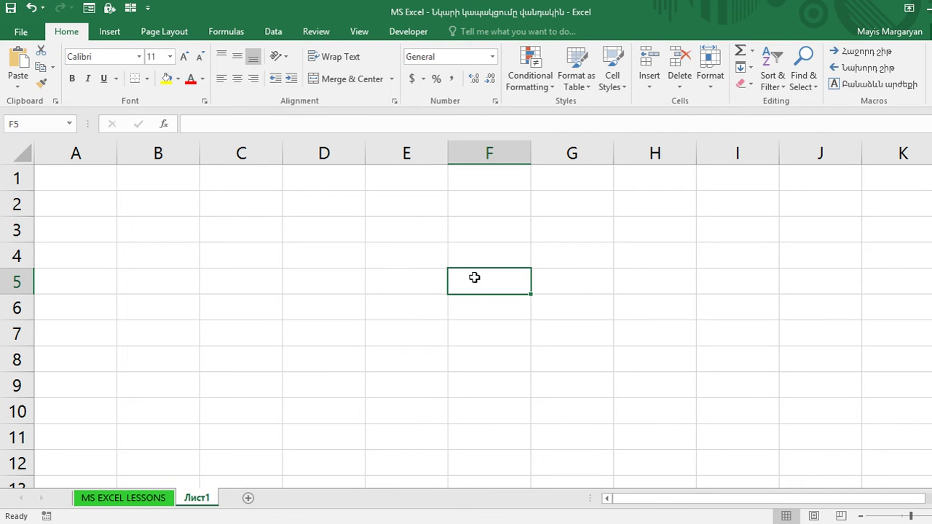
- Widen column E greatly and set row 1 to about 120 points (124.50) tall
left_click(103, 184)
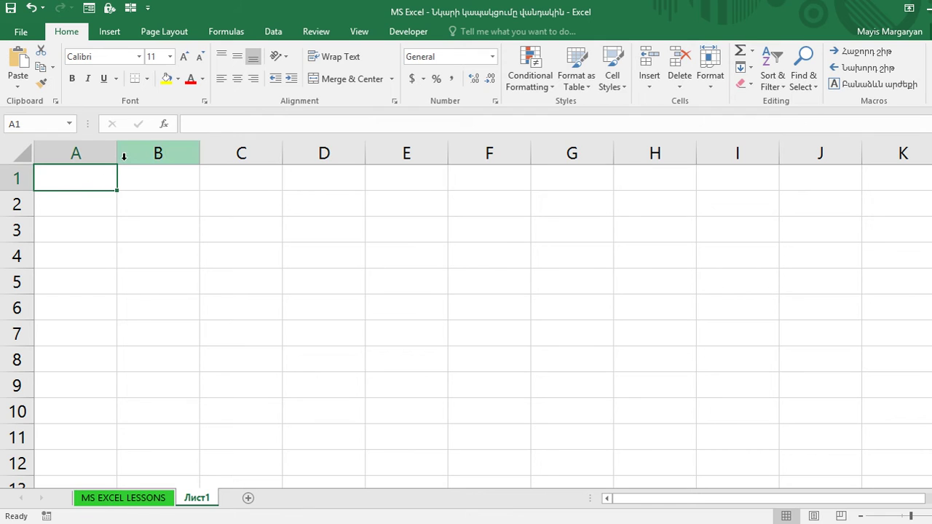
left_click(228, 184)
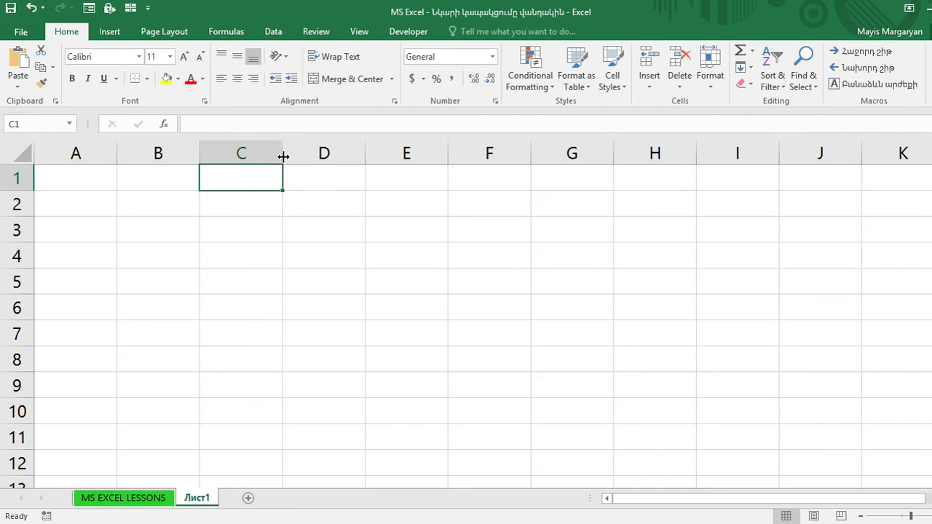
left_click(420, 176)
left_click_drag(449, 155, 676, 197)
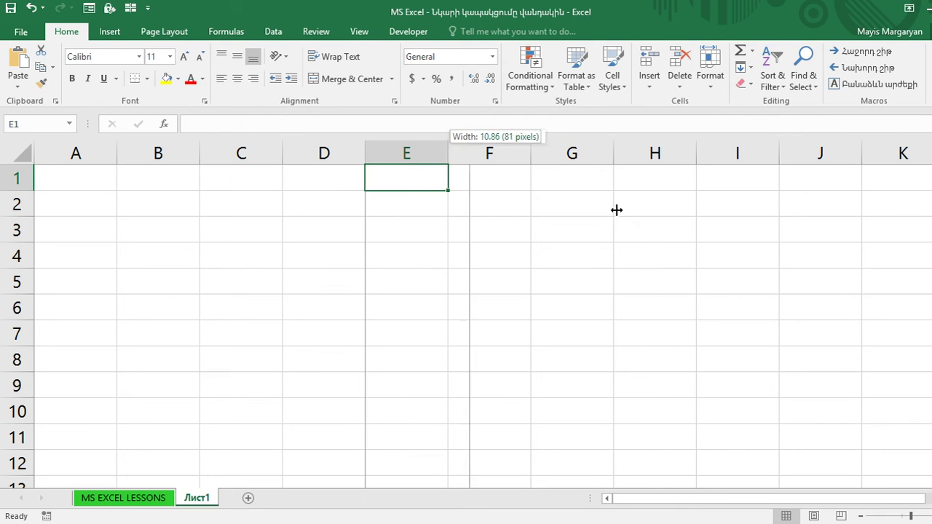
left_click_drag(18, 191, 18, 371)
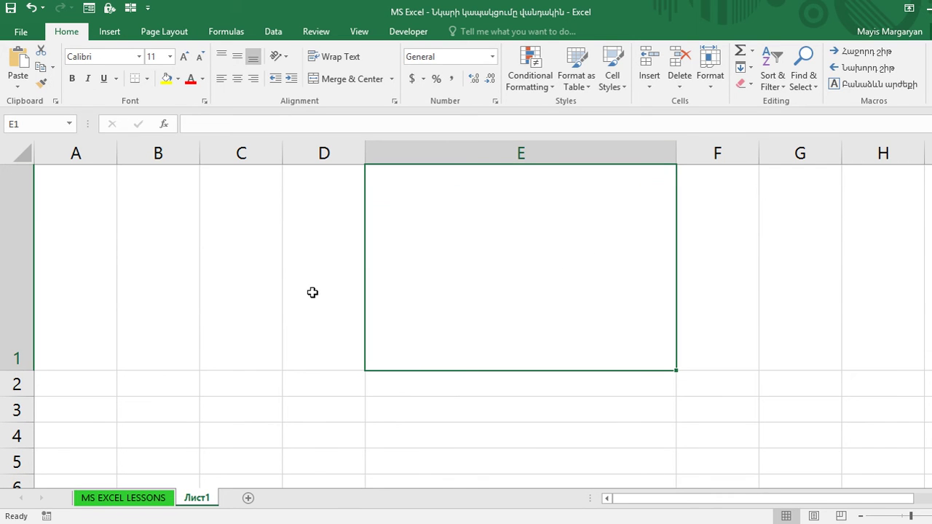
left_click_drag(17, 370, 17, 379)
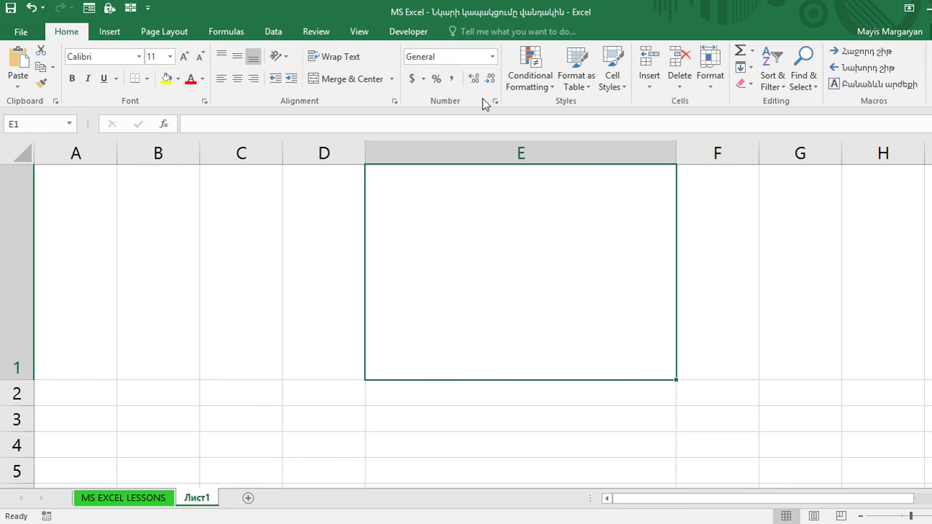
- Verify the Developer tab is ticked under Customize the Ribbon in Excel Options and confirm
left_click(409, 32)
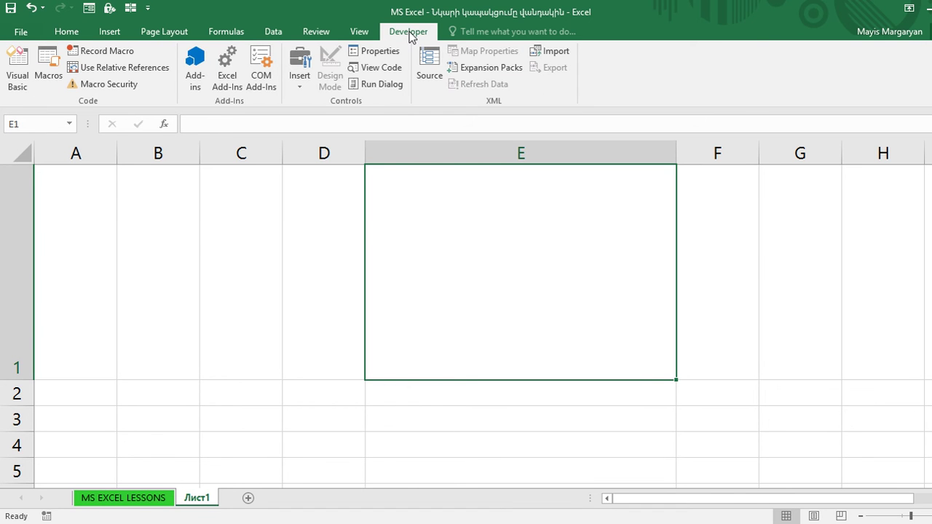
left_click(26, 33)
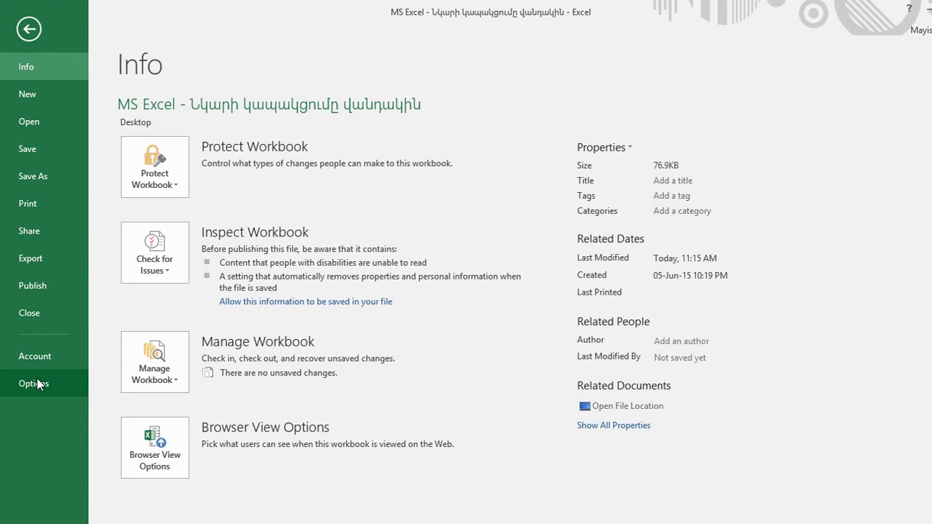
left_click(40, 384)
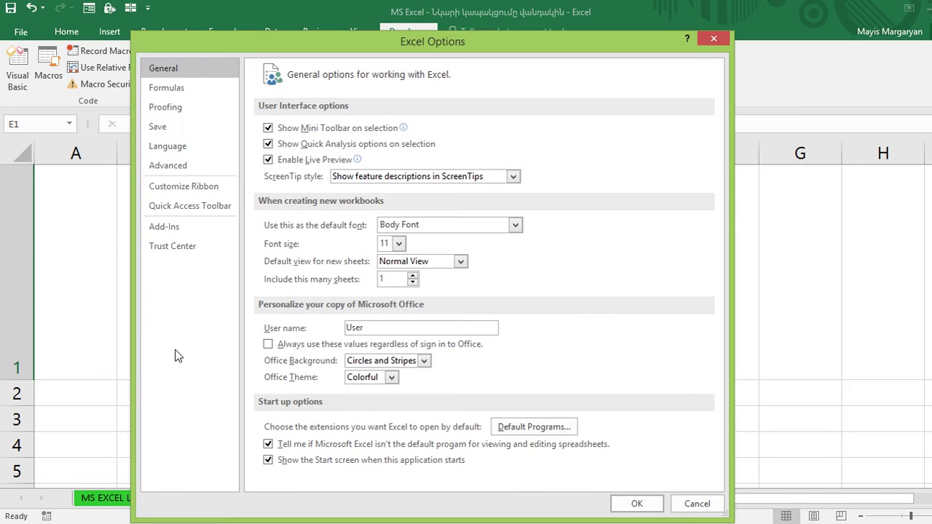
left_click(184, 187)
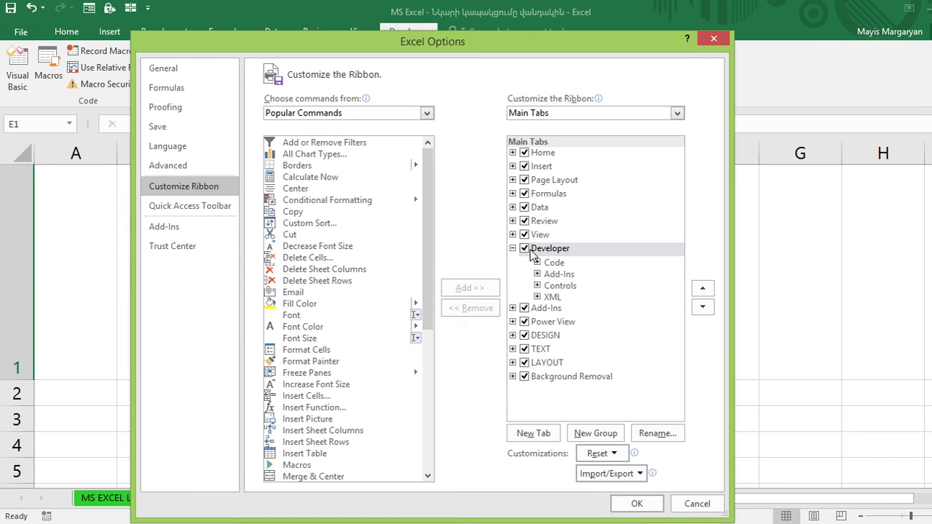
left_click(646, 504)
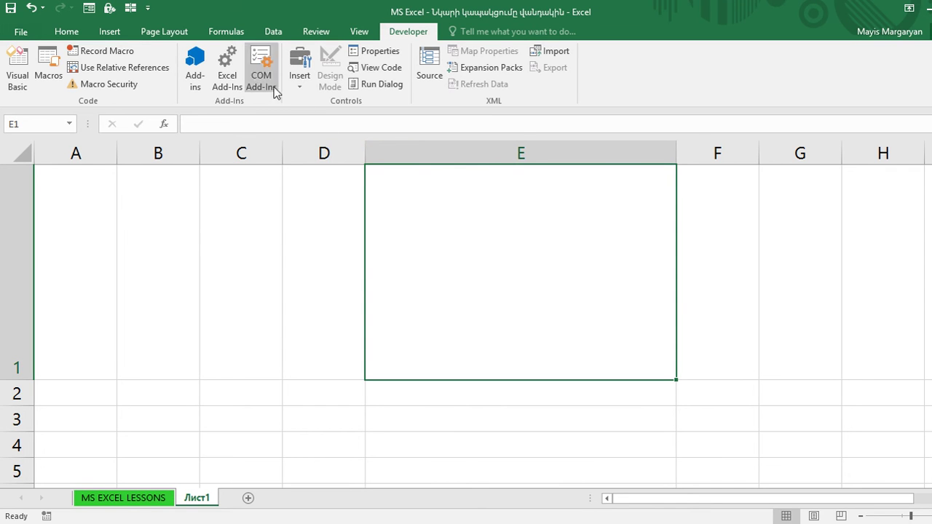
- Insert an ActiveX Image control drawn across cell E1
left_click(299, 80)
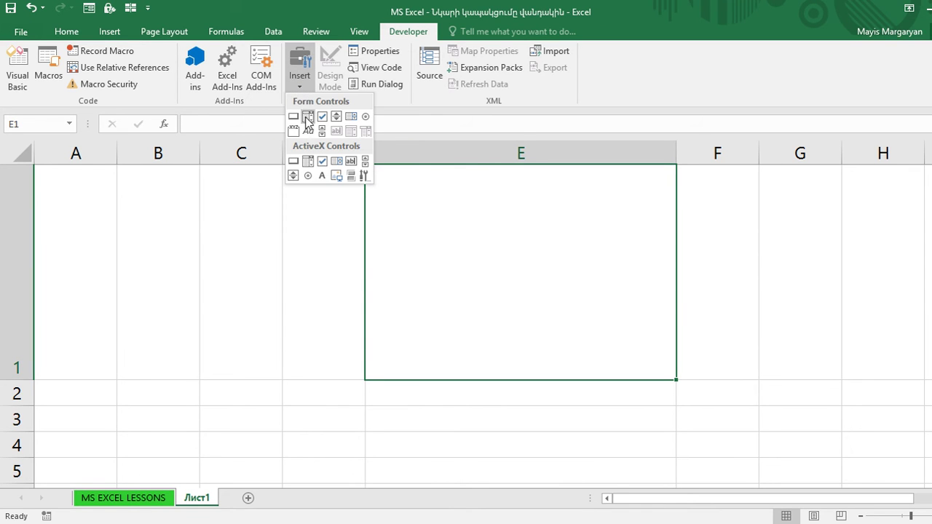
left_click(337, 175)
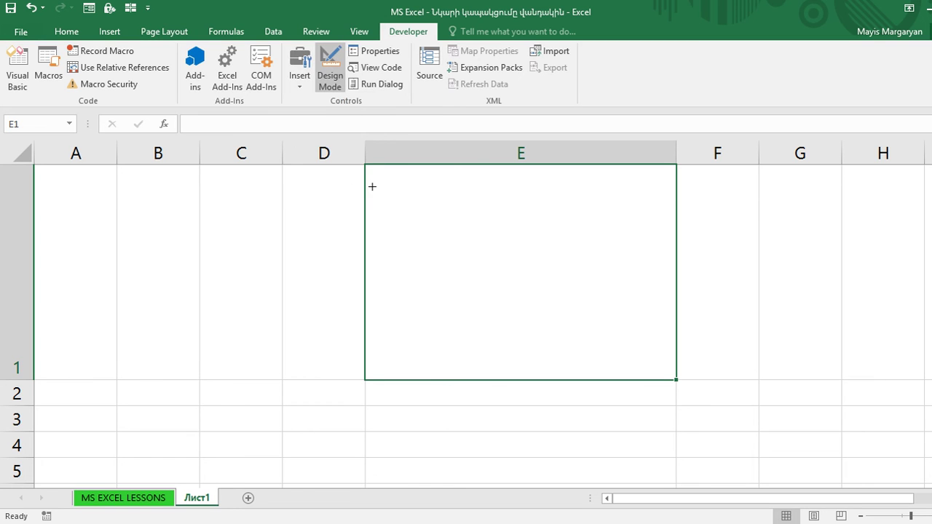
mouse_move(367, 167)
left_mouse_down()
mouse_move(636, 362)
mouse_move(670, 376)
left_mouse_up()
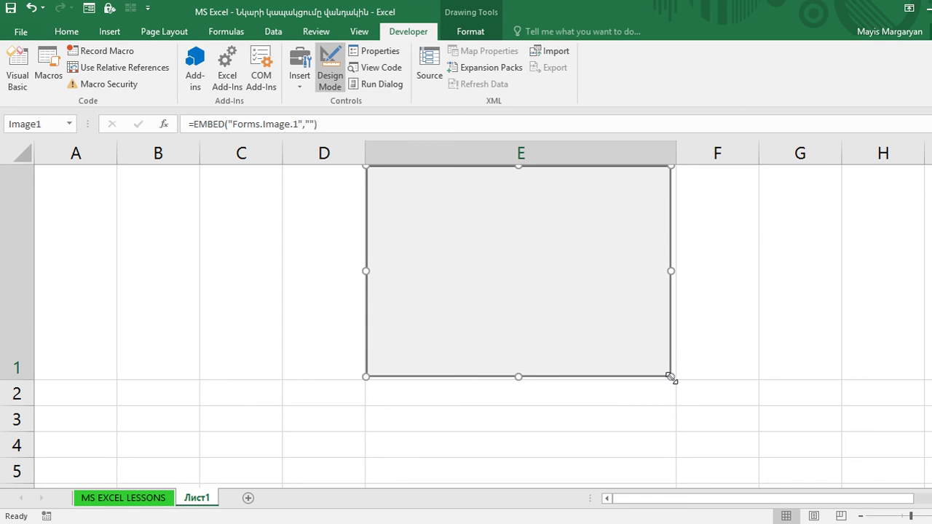
key("alt")
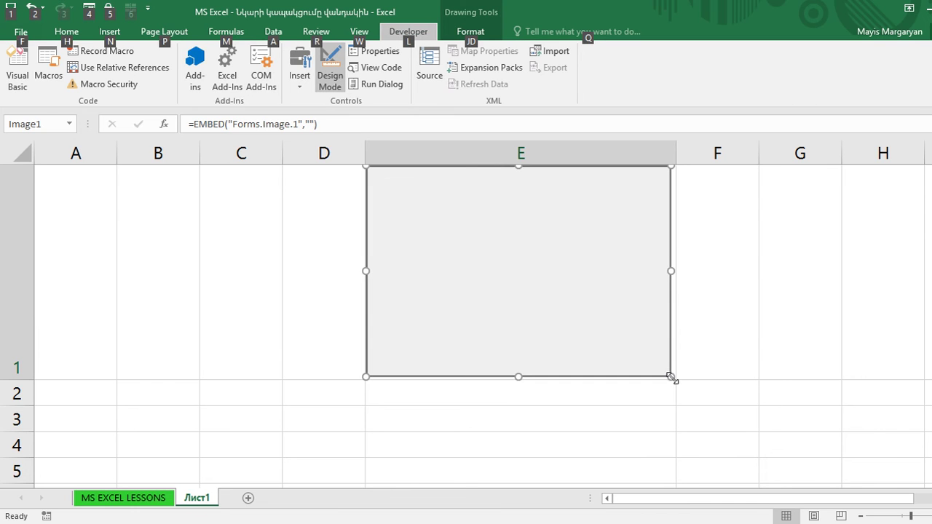
key("Escape")
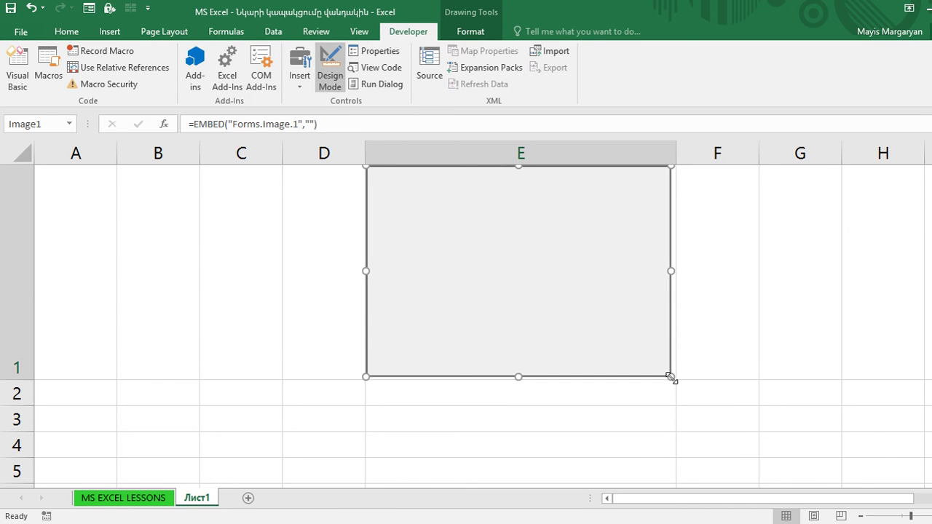
- Fit Image1's corners exactly to cell E1 and toggle Design Mode
left_click_drag(671, 377, 676, 380)
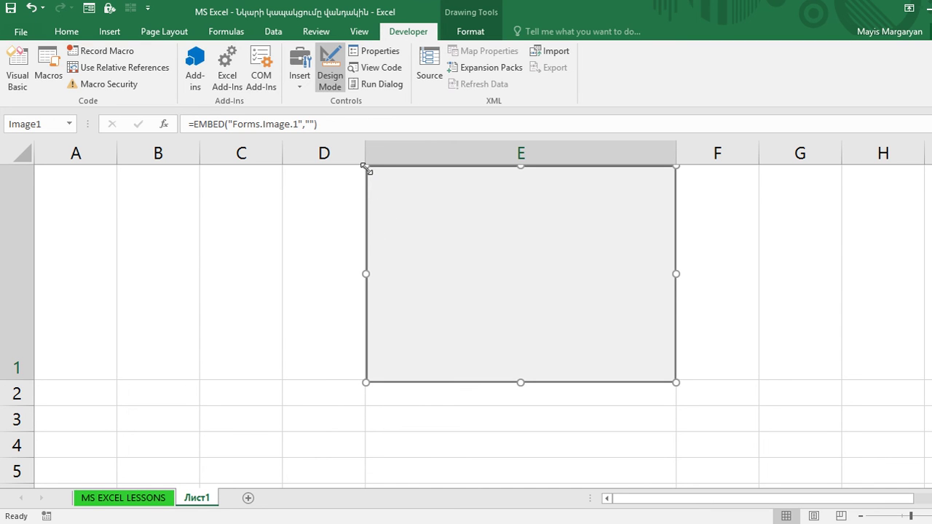
left_click_drag(365, 166, 365, 163)
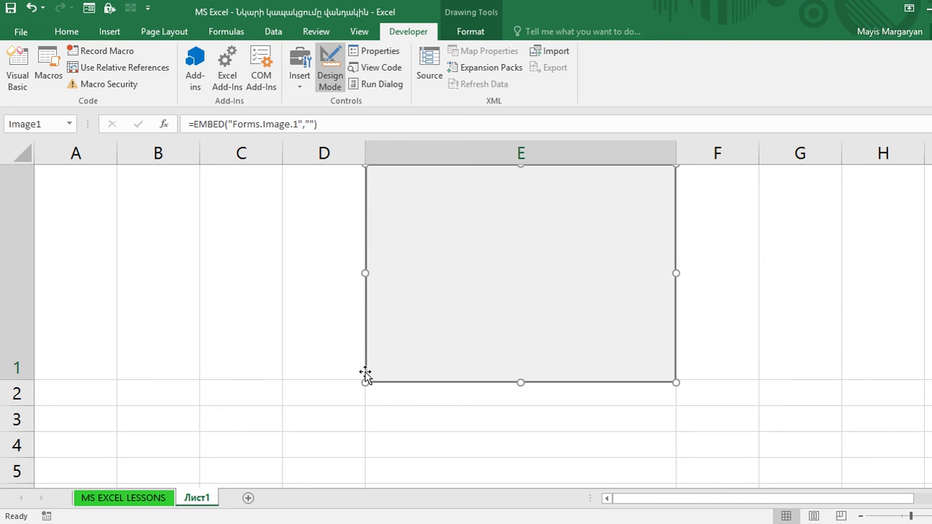
left_click_drag(363, 384, 364, 381)
left_click(649, 446)
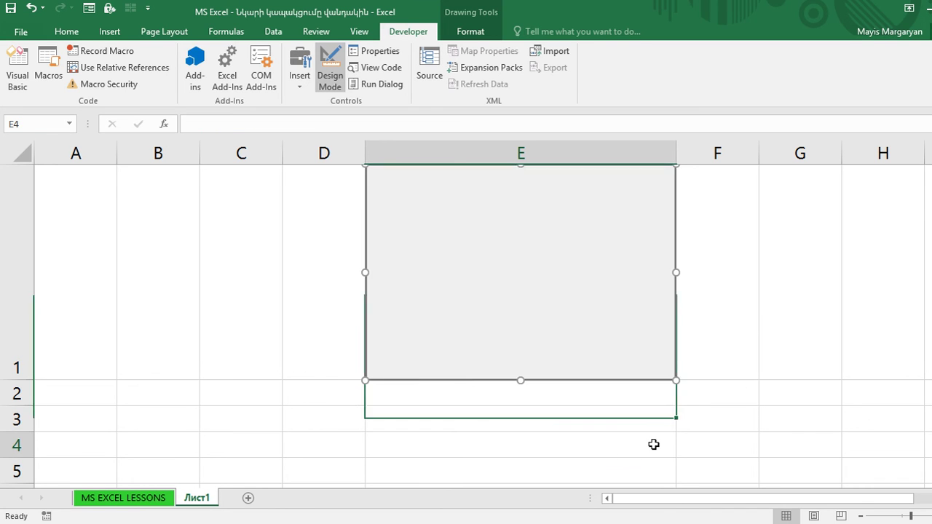
left_click(614, 360)
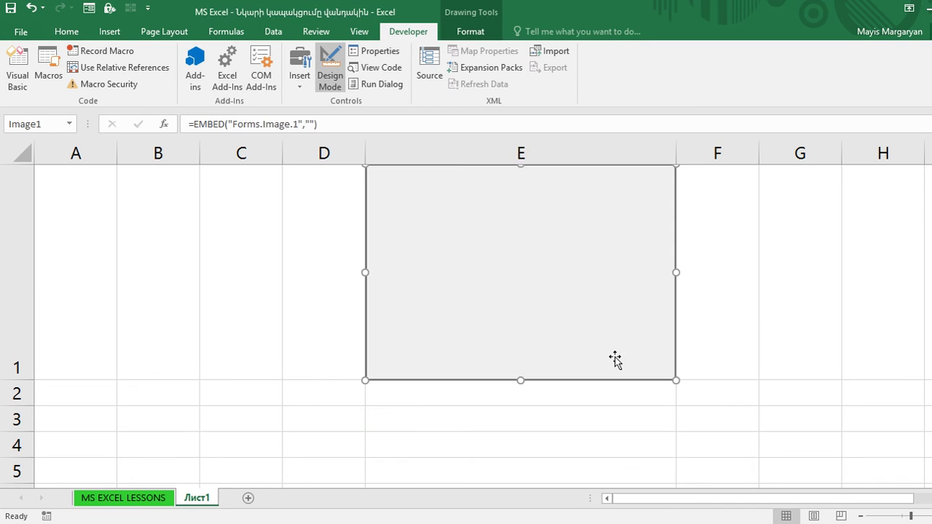
left_click(331, 79)
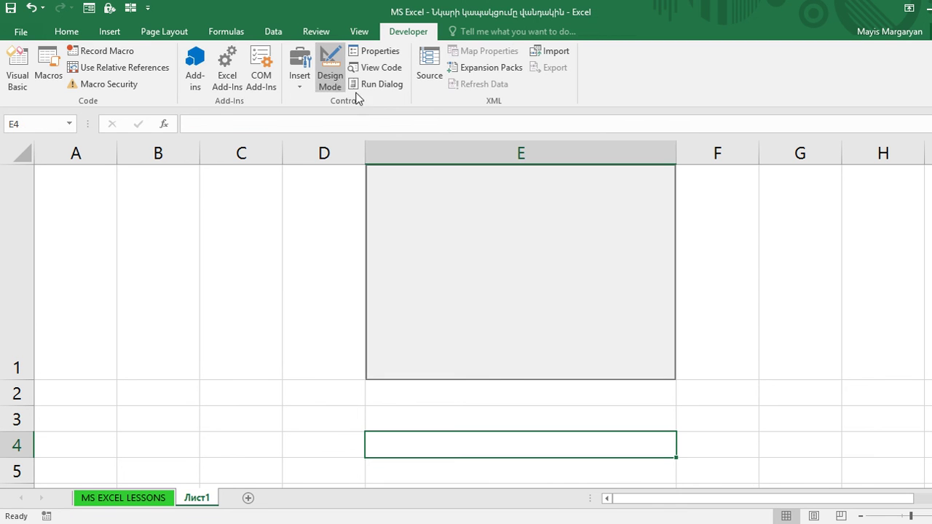
- Bring up the Properties panel for the Image1 control
left_click(379, 53)
left_click_drag(405, 72, 133, 71)
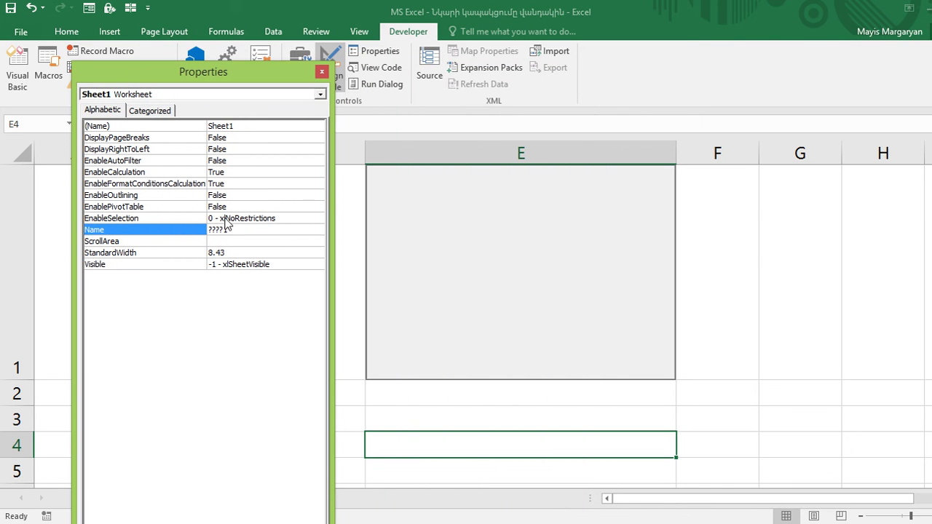
left_click(322, 72)
left_click(528, 265)
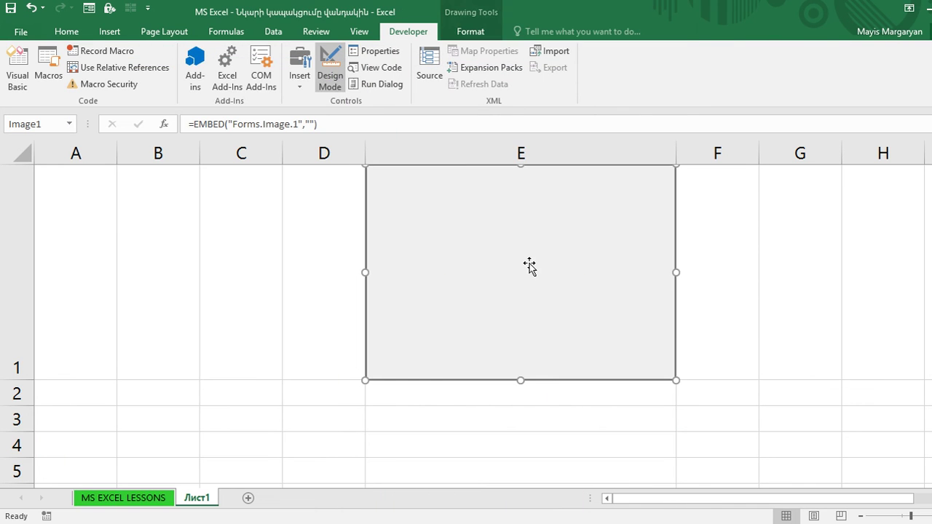
left_click(379, 51)
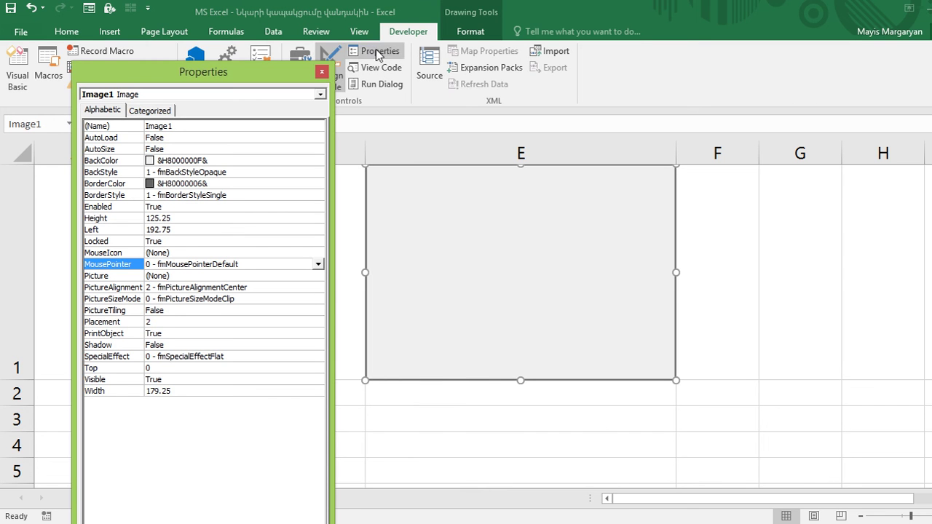
left_click_drag(258, 76, 282, 60)
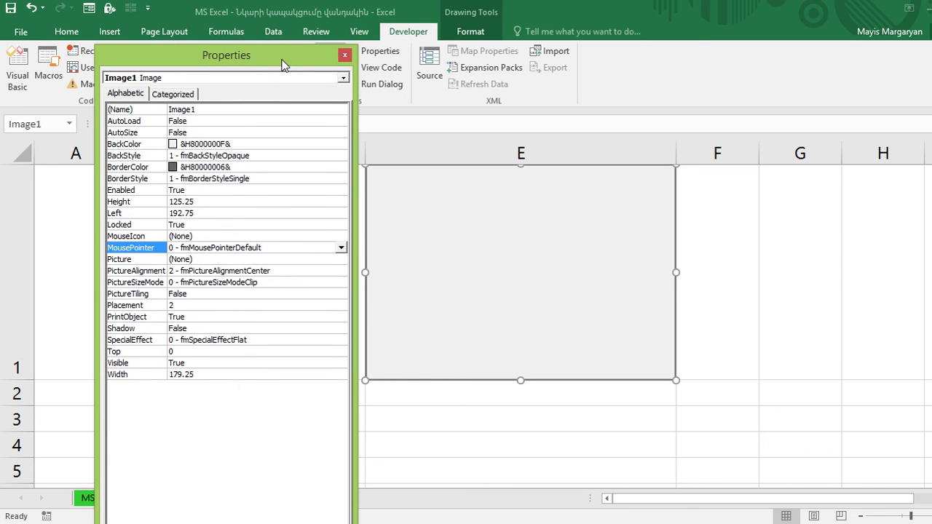
- Load a photo into Image1 through its Picture property, setting it to (Bitmap)
left_click(134, 263)
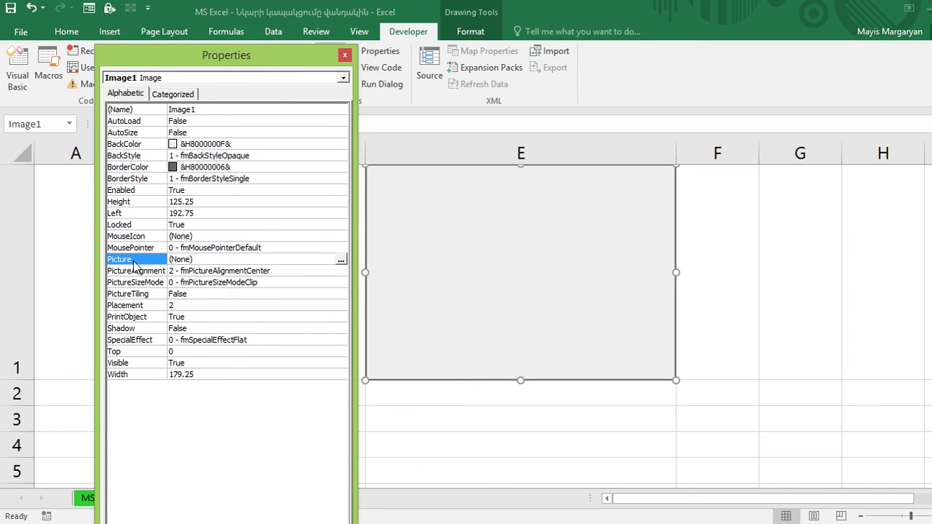
left_click(341, 260)
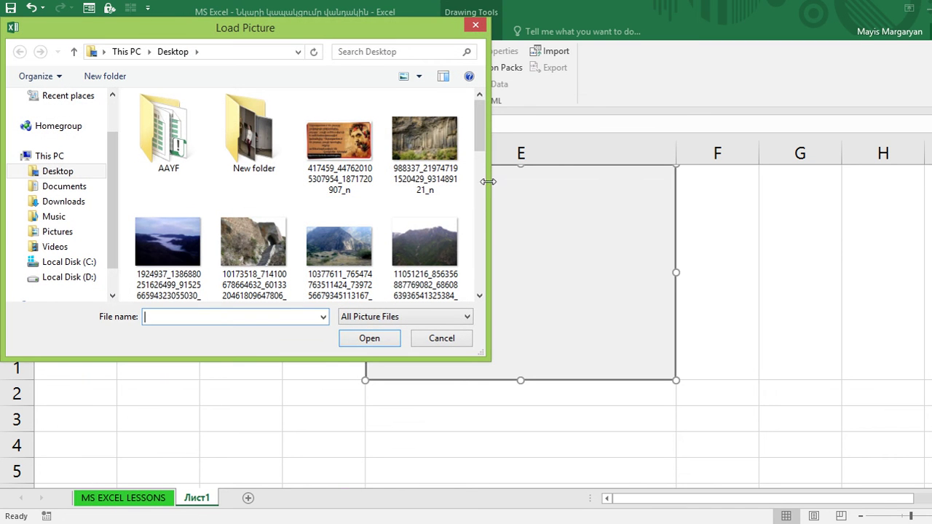
left_click_drag(480, 149, 480, 207)
double_click(173, 233)
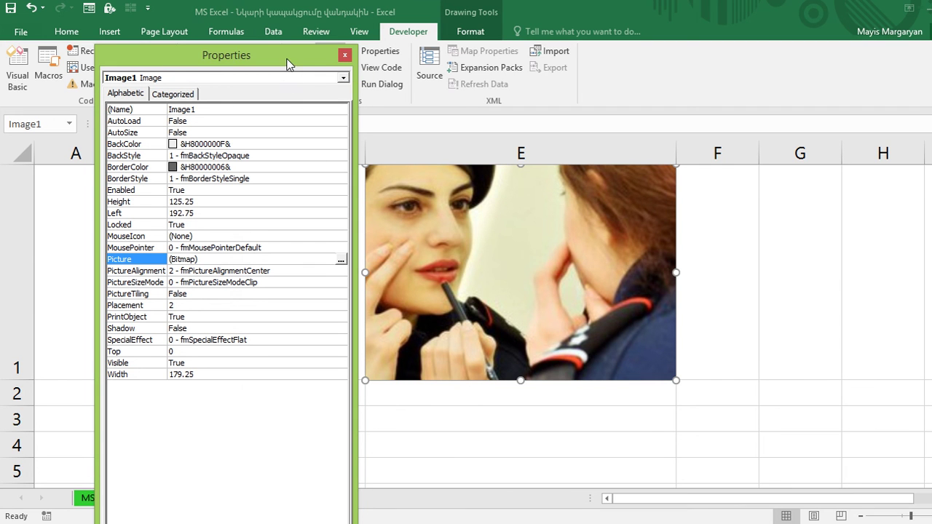
left_click_drag(287, 59, 244, 63)
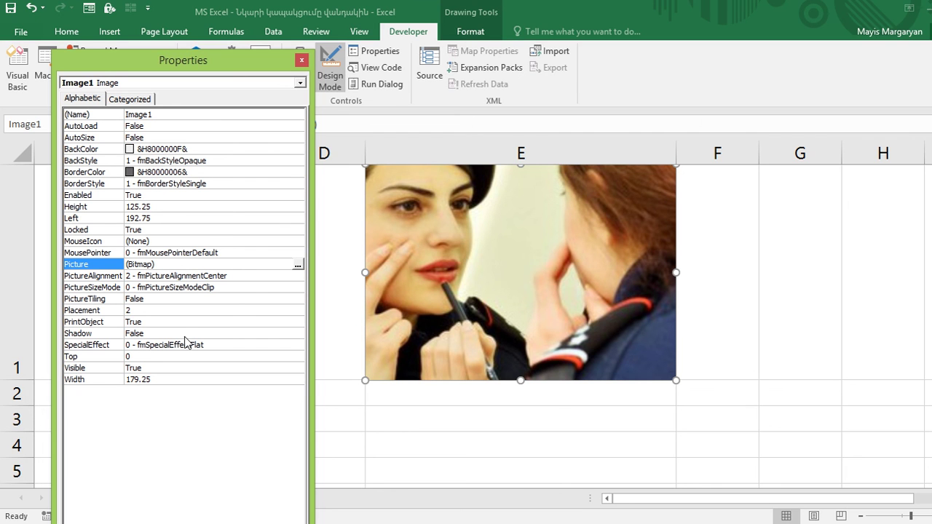
- Change Image1's Placement from 2 to 1, close Properties, and turn Design Mode off
left_click(111, 312)
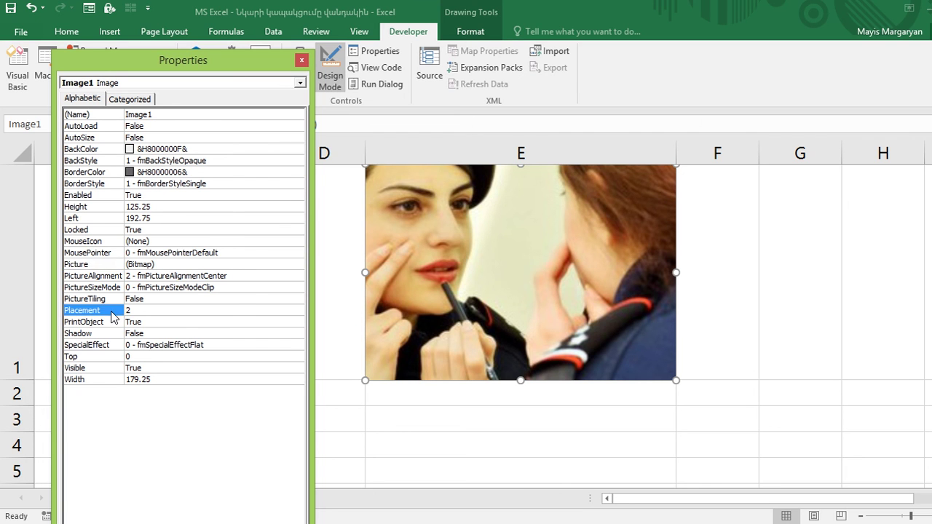
key("BackSpace")
left_click(381, 420)
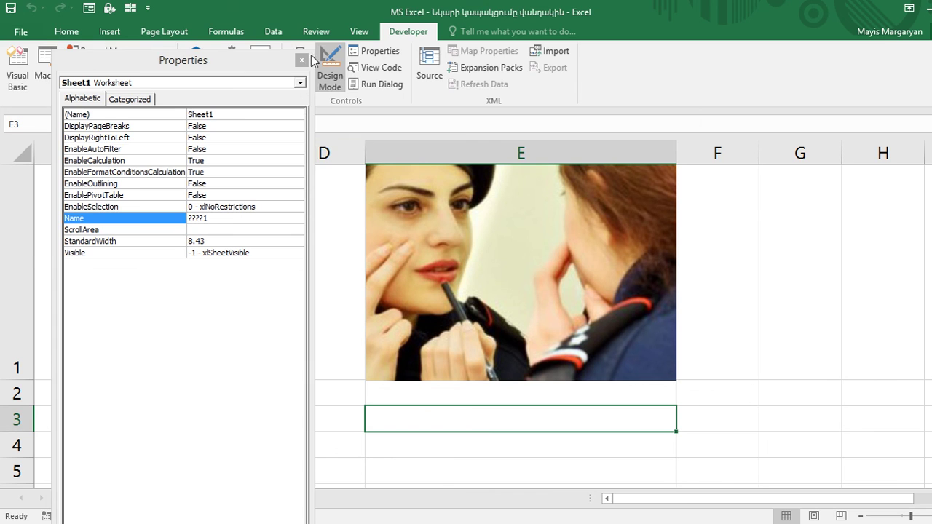
left_click(302, 60)
left_click(330, 67)
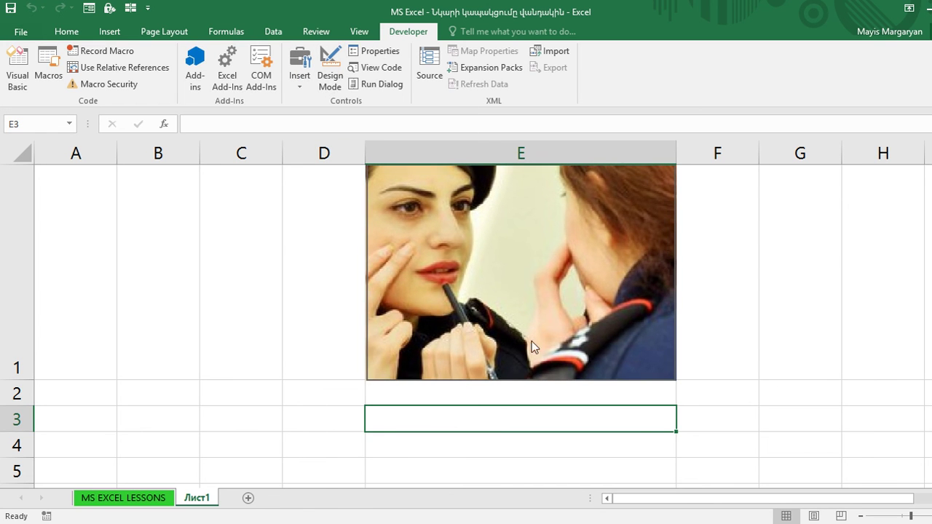
- Enlarge column E and row 1 further so the photo stretches, then select E1
left_click(737, 370)
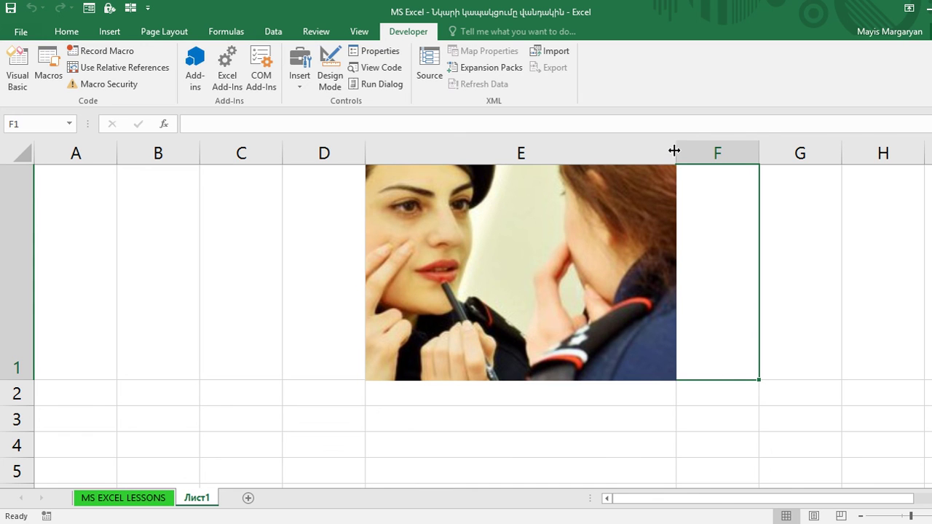
left_click_drag(675, 152, 745, 164)
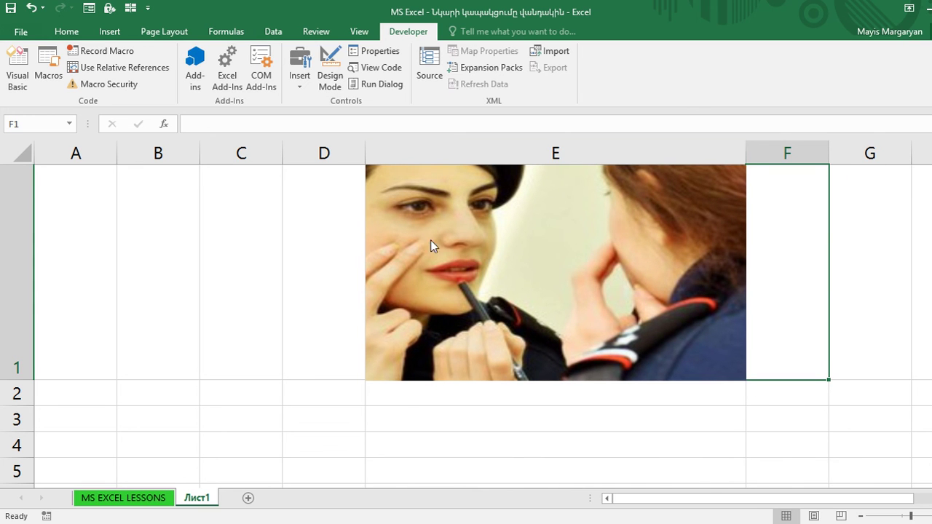
left_click_drag(16, 379, 21, 434)
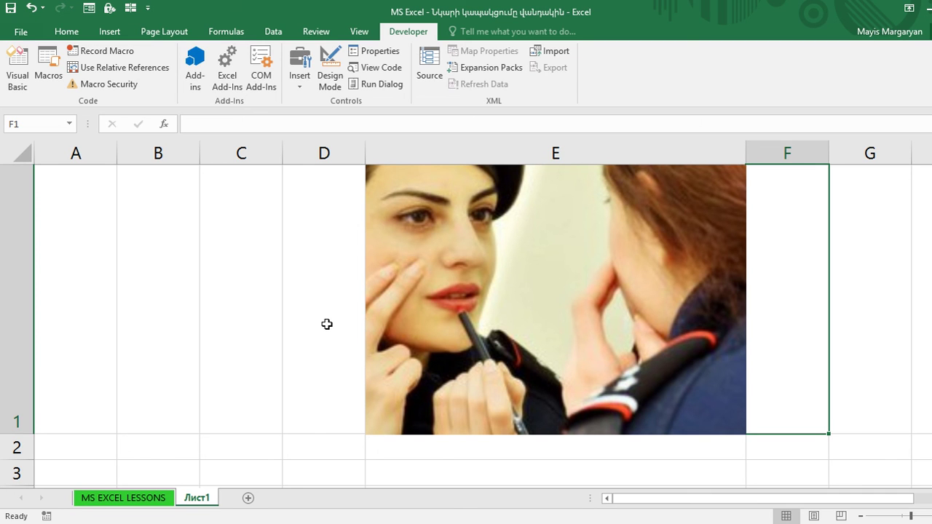
key("Left")
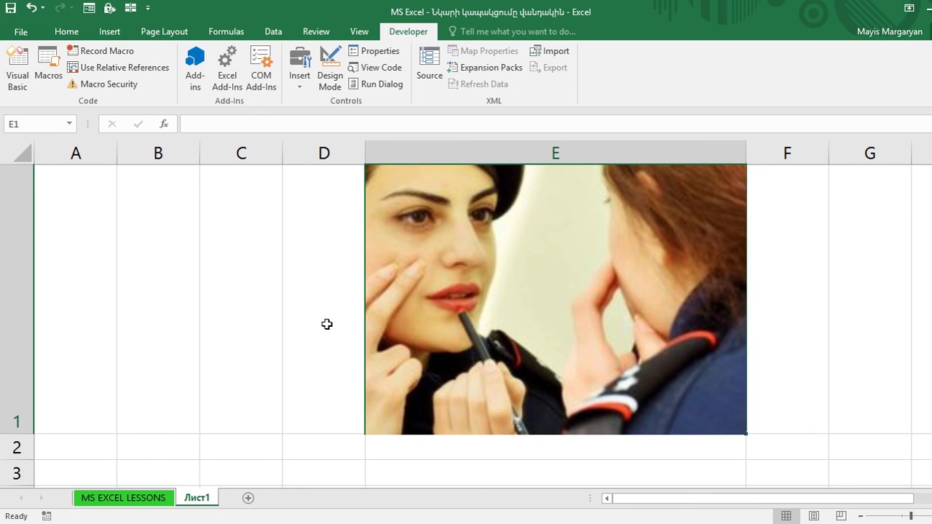